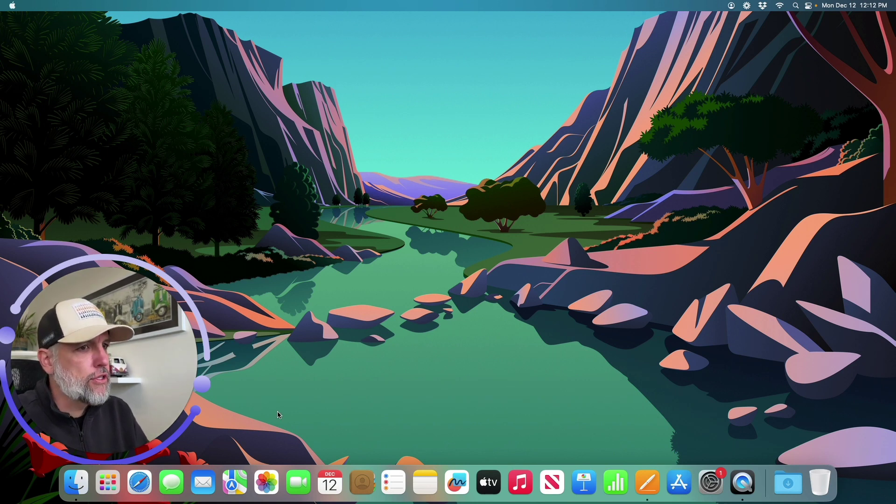
- Load the CleanMyMacX.dmg link in Safari, allow downloads from download.macpaw.com, then quit Safari
left_click(140, 483)
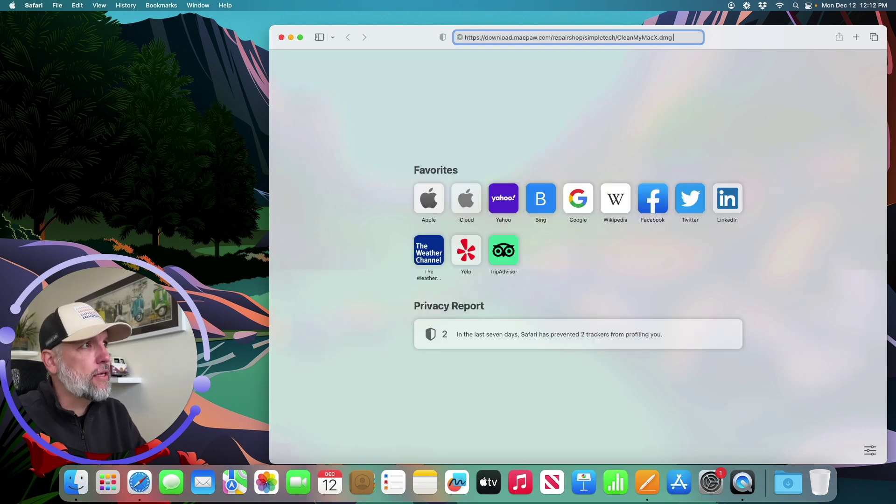
key("Return")
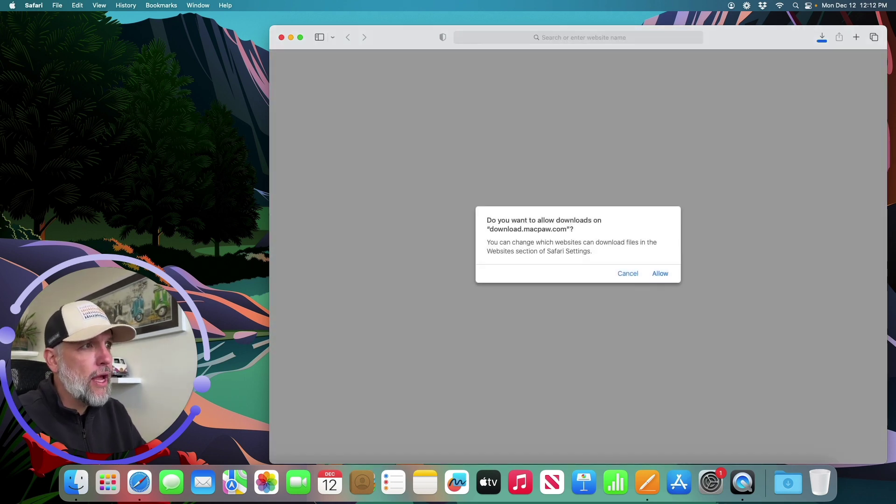
left_click(662, 274)
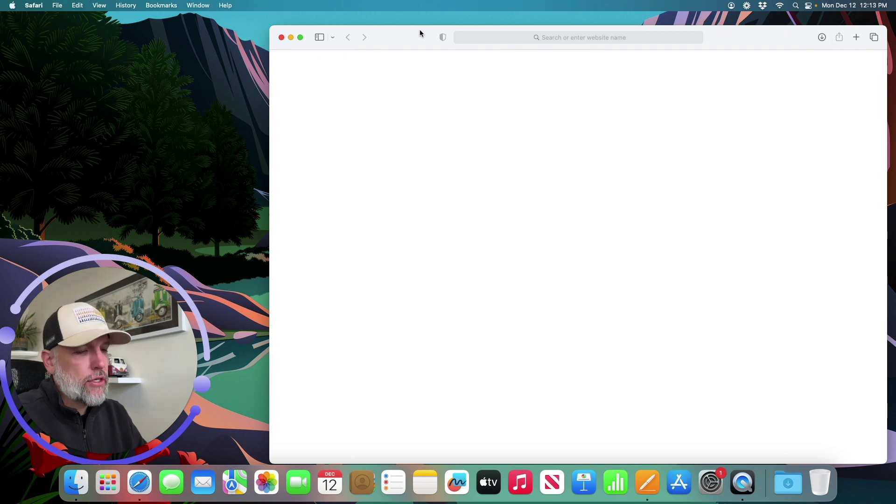
key("cmd+q")
- Open the downloaded CleanMyMacX.dmg disk image from the Downloads stack and centre its window
left_click(785, 489)
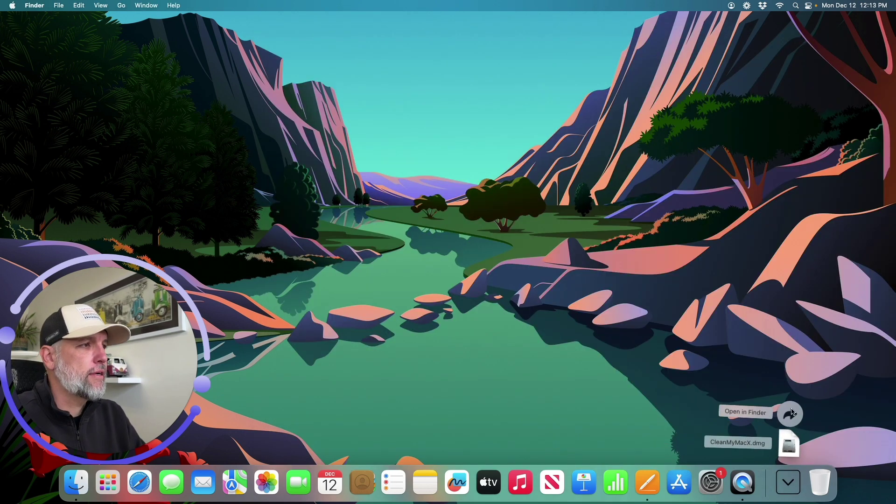
left_click(799, 445)
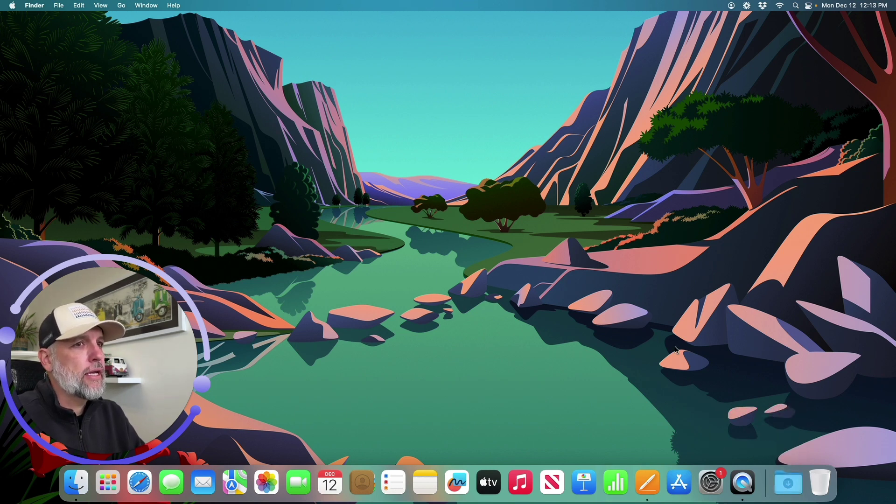
left_click_drag(312, 34, 394, 50)
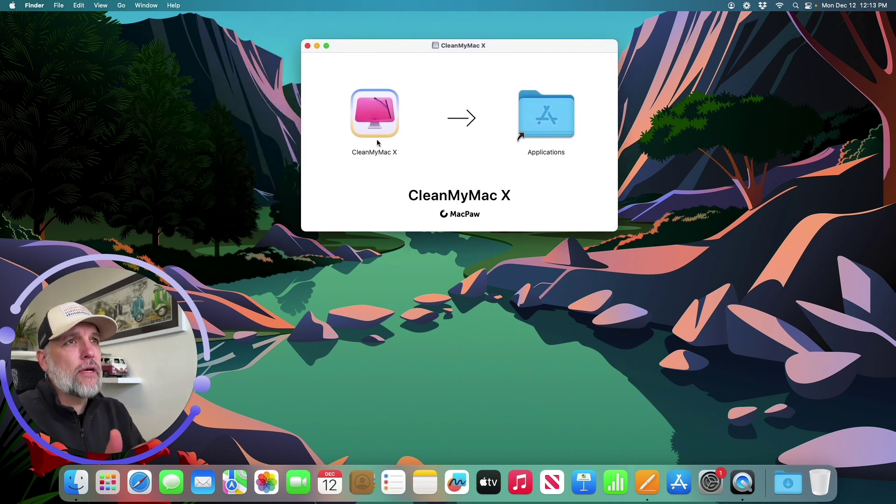
- Copy CleanMyMac X into Applications with the administrator name and password, then close the installer window
left_click_drag(355, 124, 543, 127)
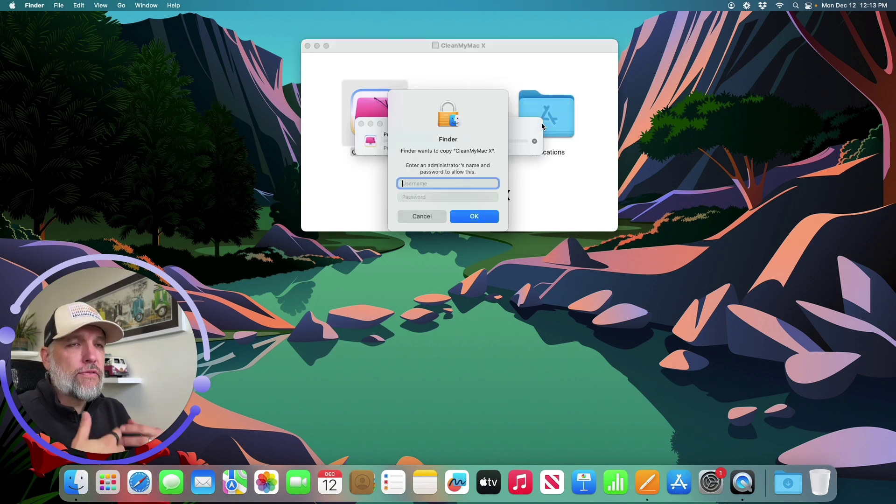
type("chri")
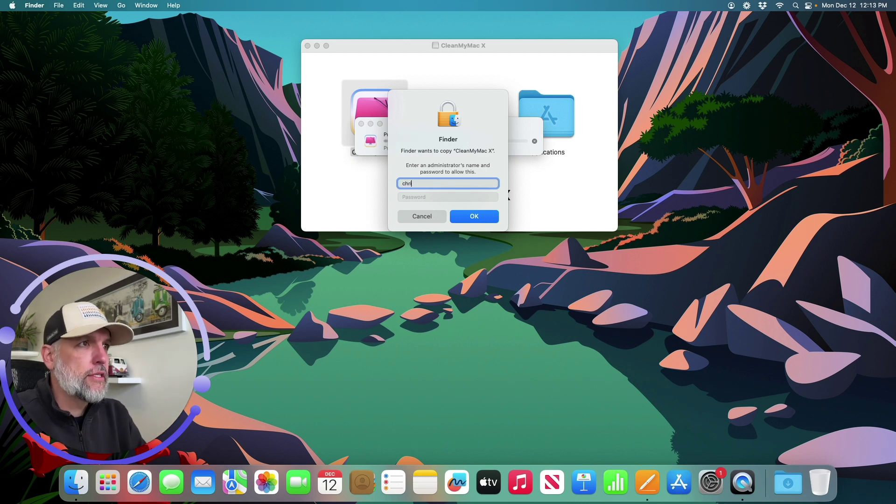
key("Tab")
type("••••••••")
key("Return")
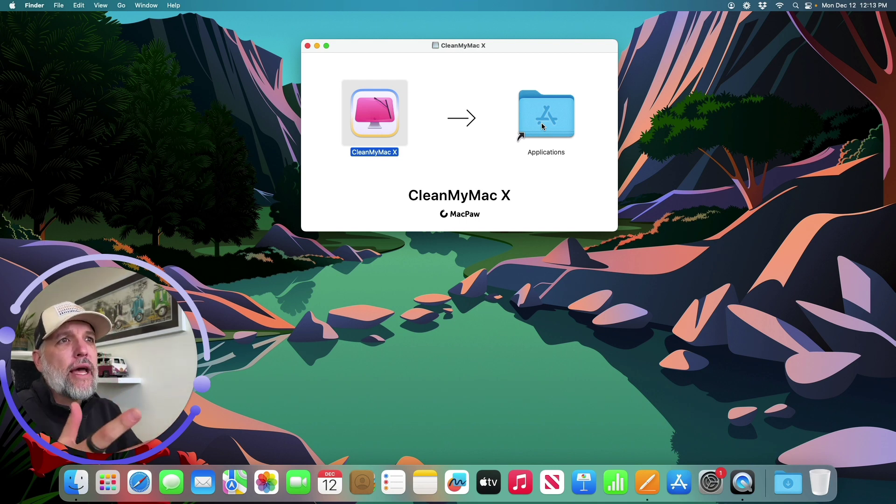
left_click(307, 46)
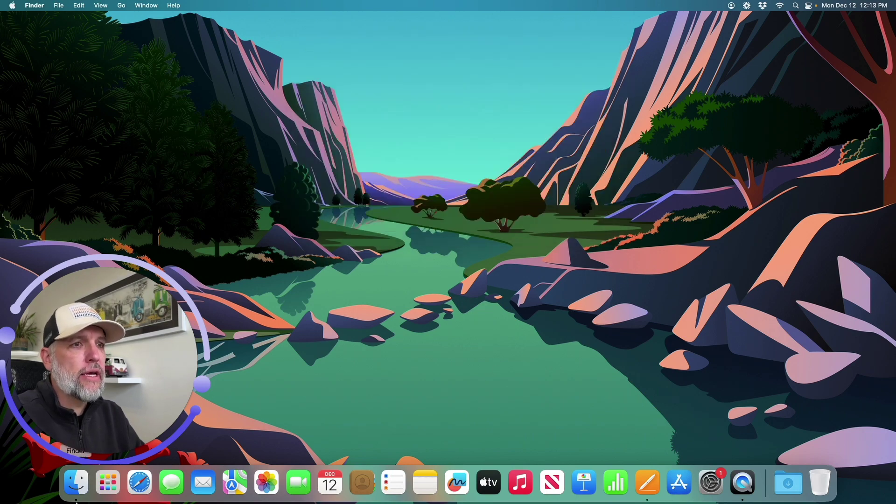
- Launch CleanMyMac X from Launchpad, confirm opening the Internet download, and allow removable-volume access
left_click(107, 483)
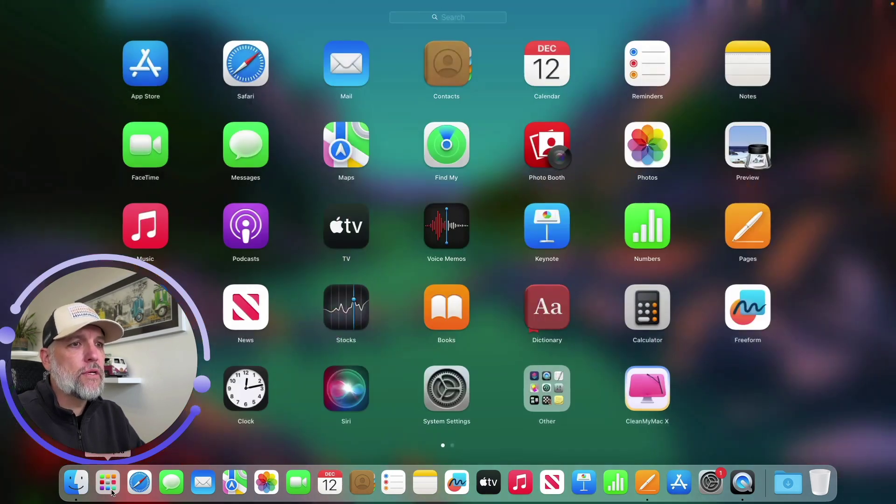
left_click(660, 400)
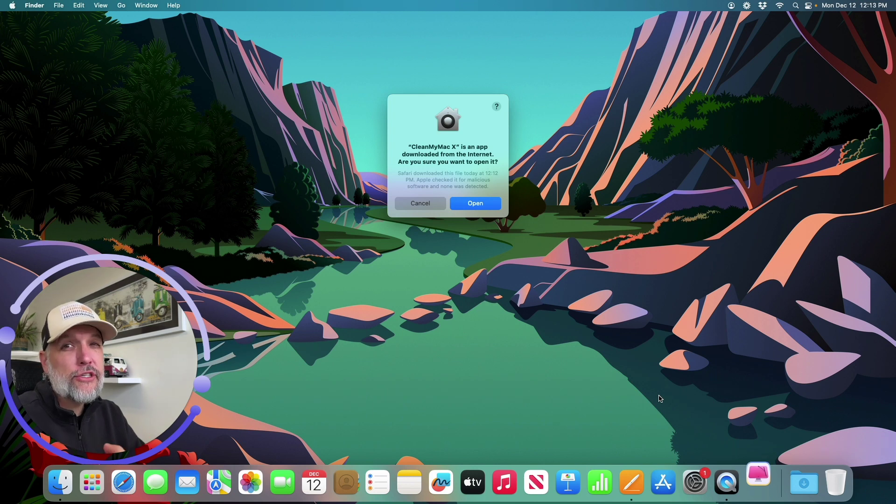
left_click(477, 204)
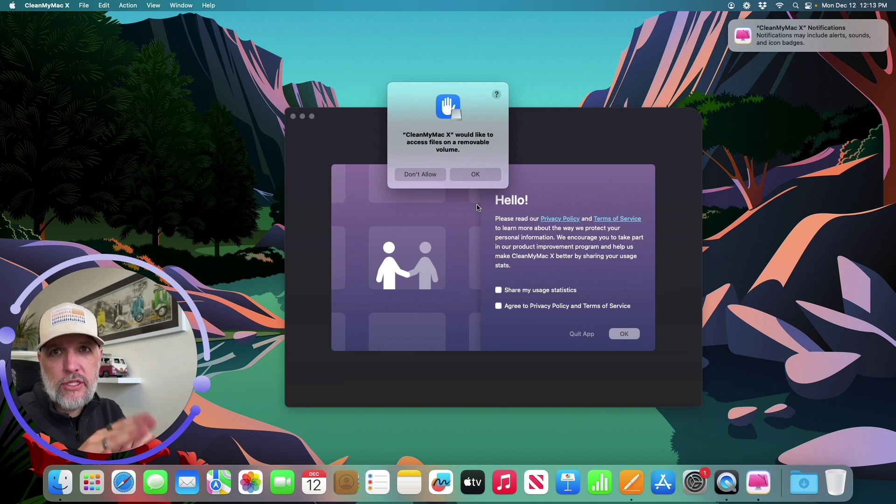
left_click(474, 175)
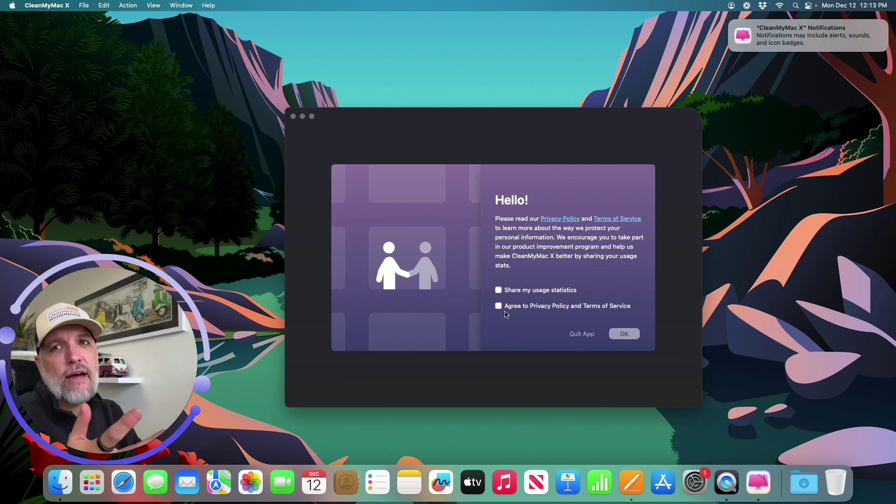
- Agree to the Privacy Policy and Terms of Service, continue, and allow Downloads folder access
left_click(572, 308)
left_click(624, 335)
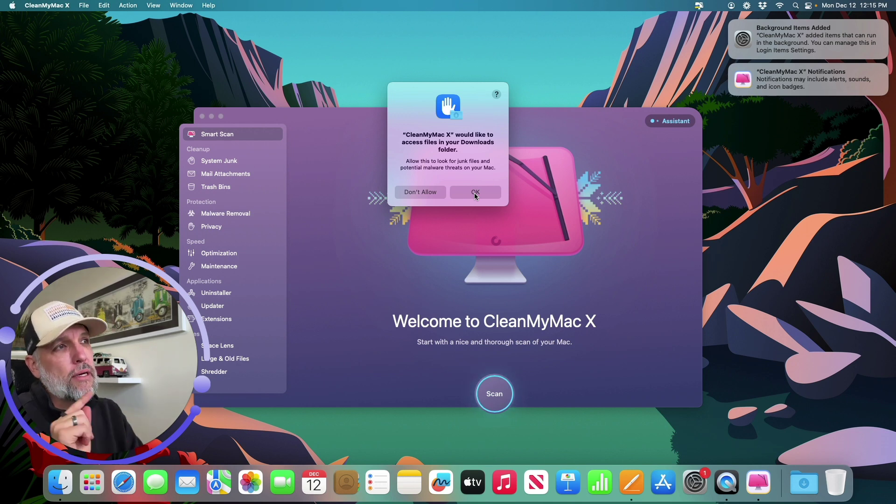
left_click(474, 192)
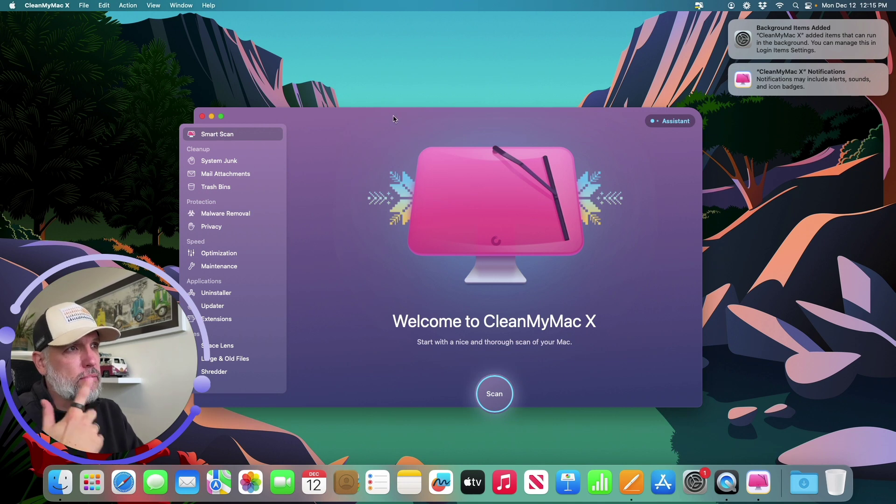
- Move the window right, glance at the menu-bar Mac Overview panel, then allow CleanMyMac X notifications
left_click_drag(393, 117, 482, 120)
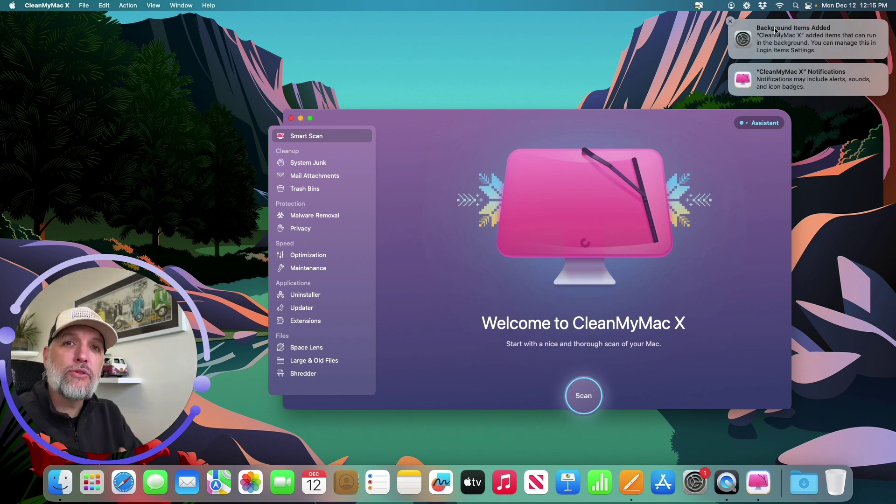
left_click(699, 6)
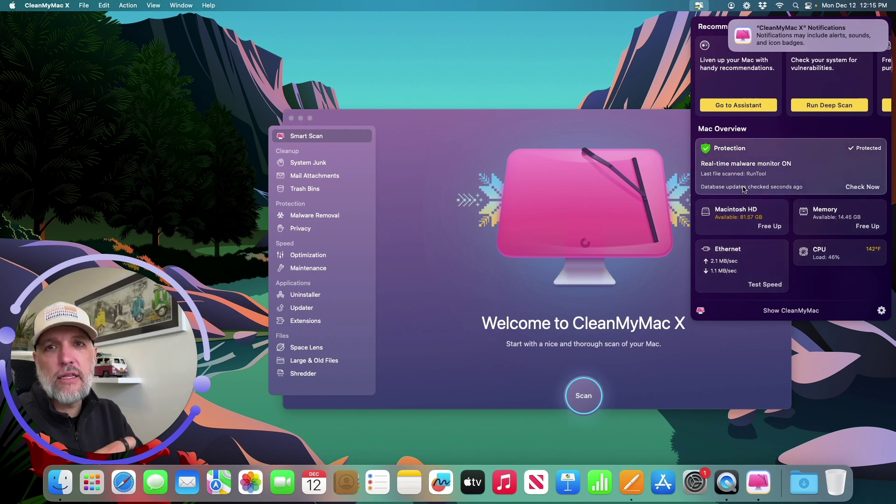
left_click(660, 145)
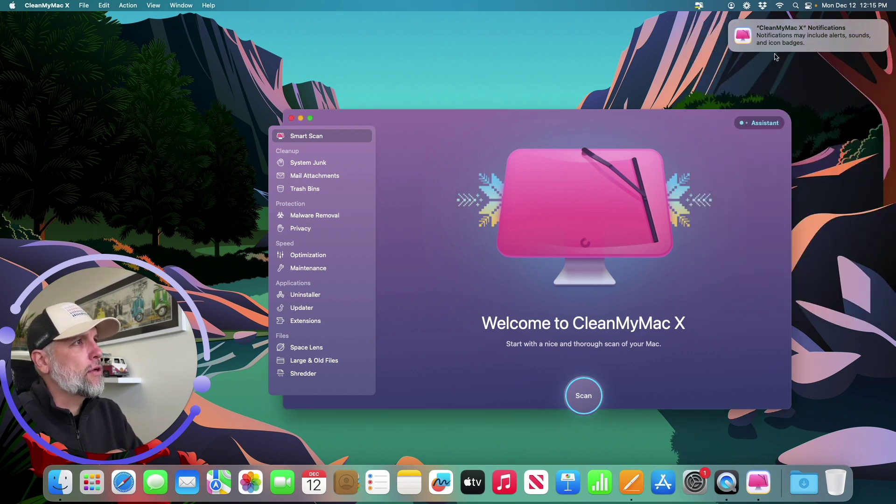
left_click(872, 44)
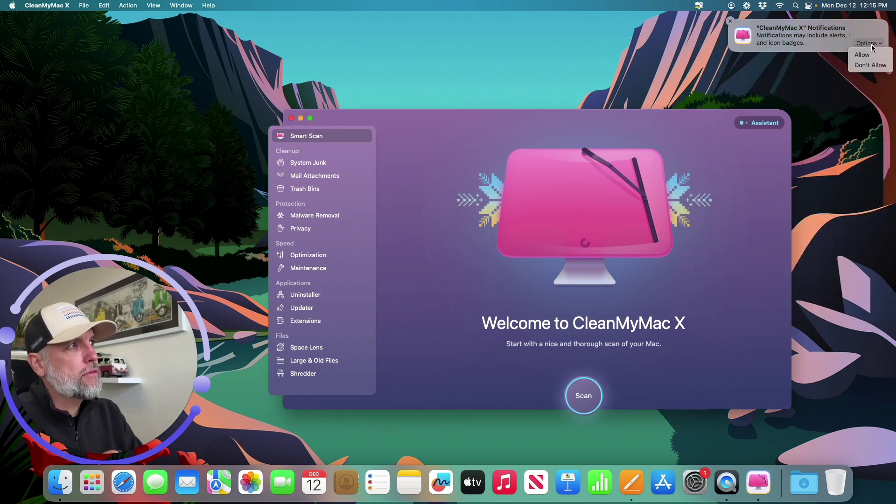
left_click(873, 55)
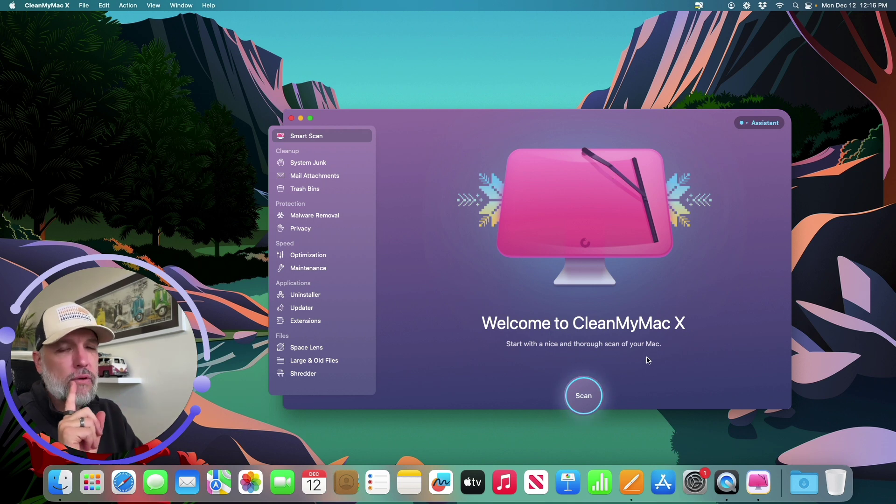
- Go to the Full Disk Access list under Privacy & Security in System Settings
left_click(695, 481)
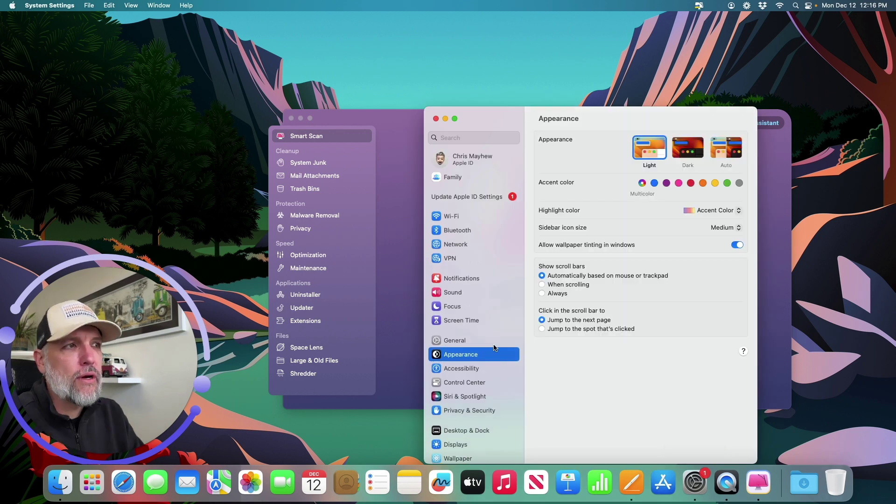
left_click(471, 411)
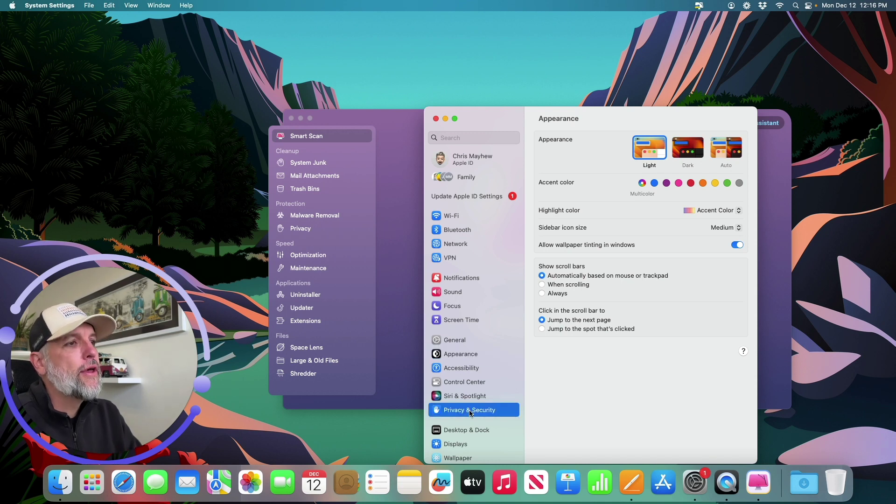
left_click_drag(629, 111, 580, 54)
scroll(552, 254, "down", 3)
left_click(530, 309)
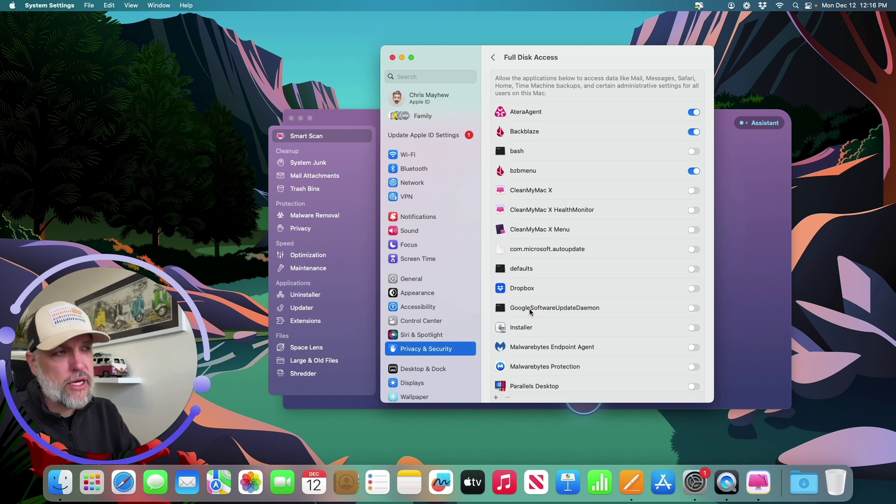
- Grant CleanMyMac X Full Disk Access with the administrator name and password, then Quit & Reopen
left_click(694, 191)
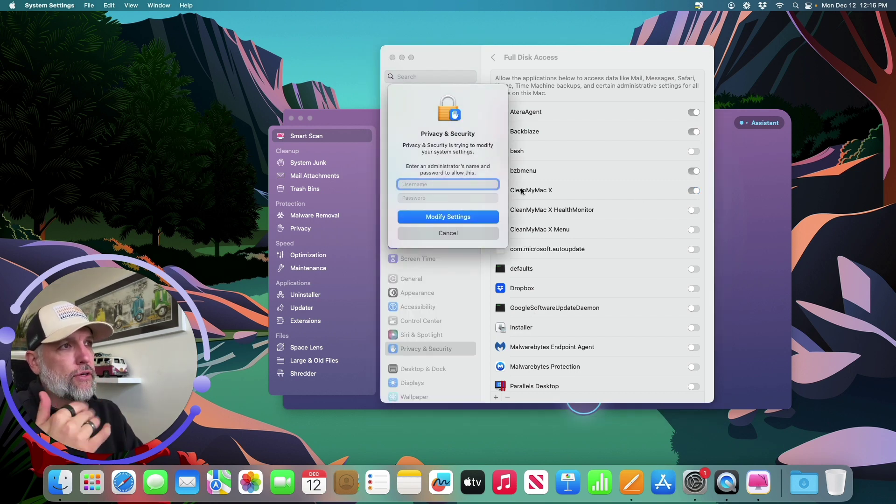
type("chris")
key("Tab")
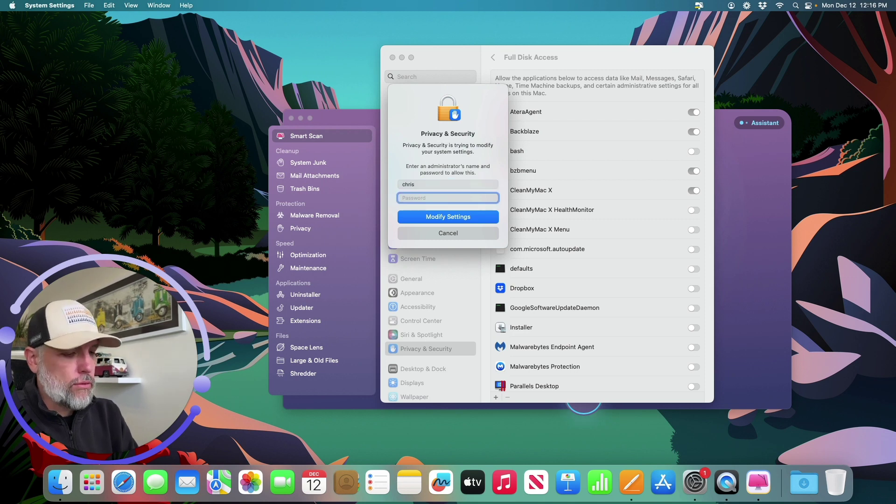
type("********")
key("Return")
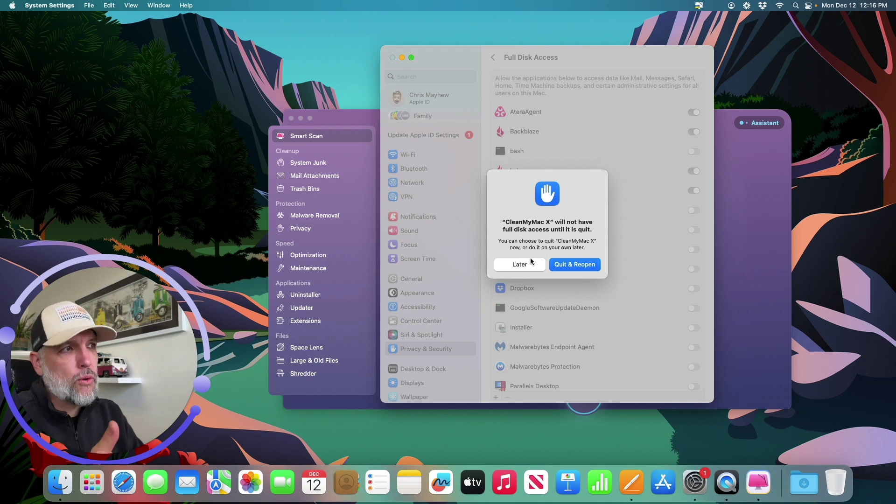
left_click(558, 267)
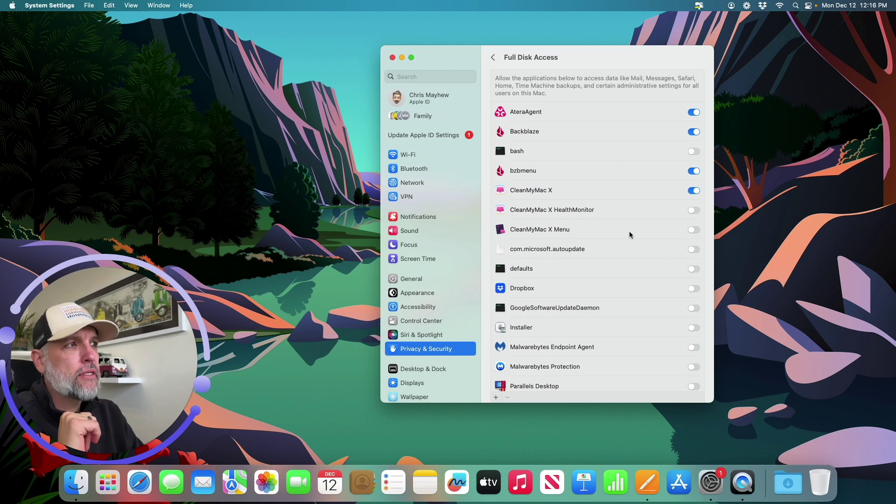
- Grant Full Disk Access to CleanMyMac X HealthMonitor and Menu, reopening each, then close System Settings
left_click(694, 210)
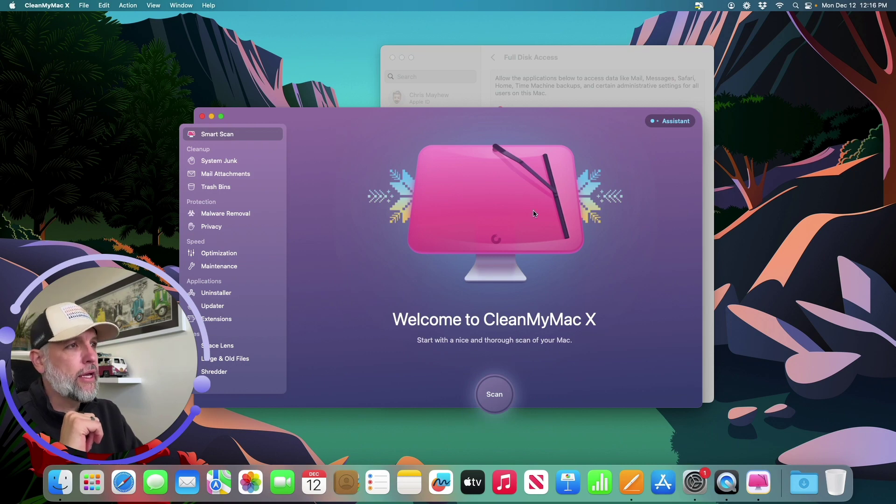
left_click(577, 54)
left_click(578, 275)
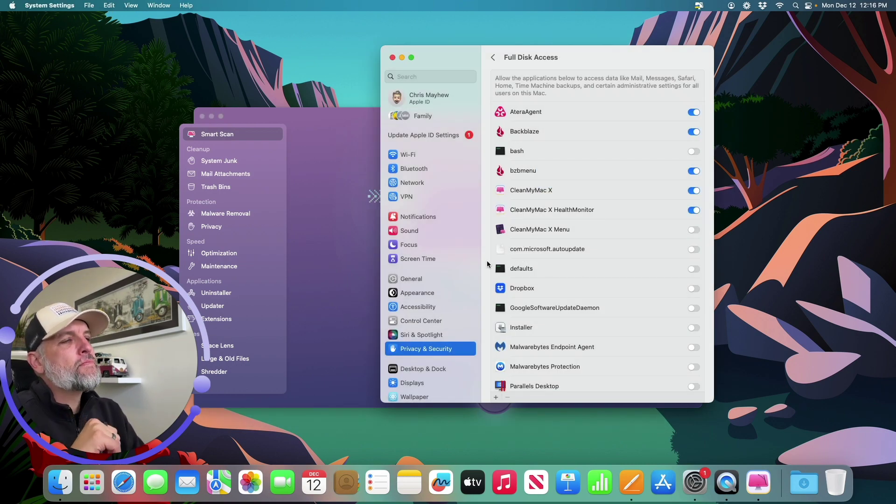
left_click(690, 233)
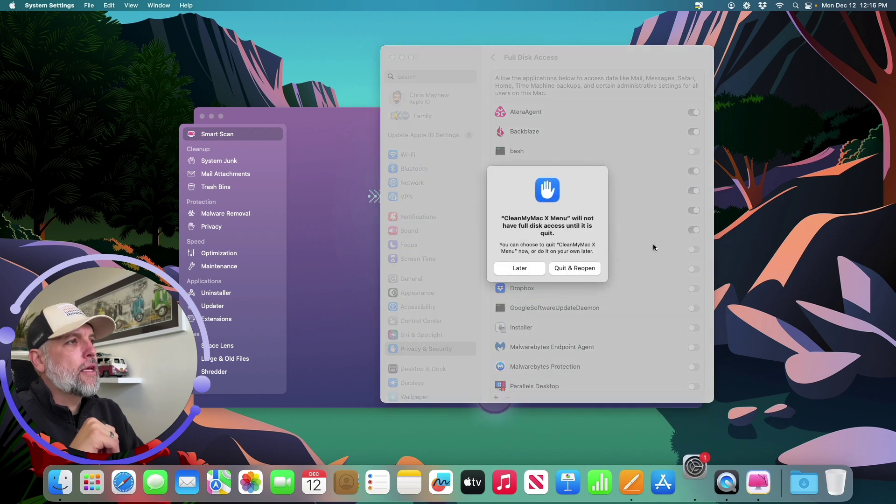
left_click(571, 270)
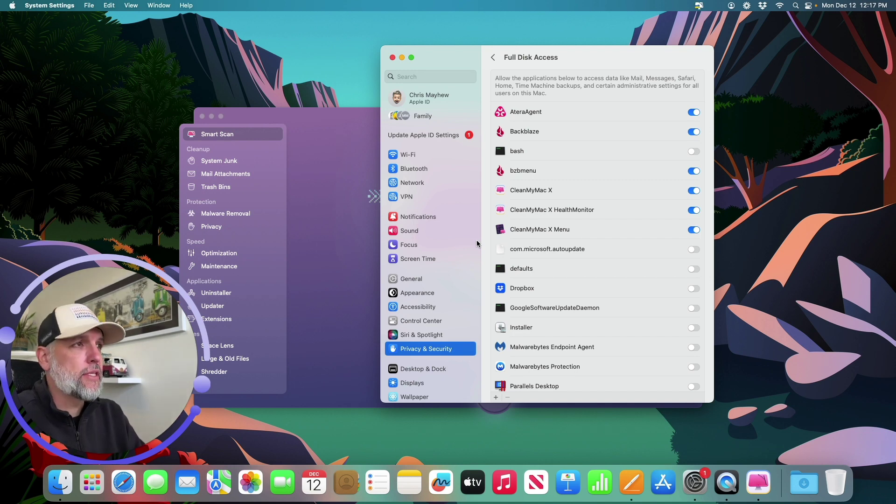
left_click(392, 57)
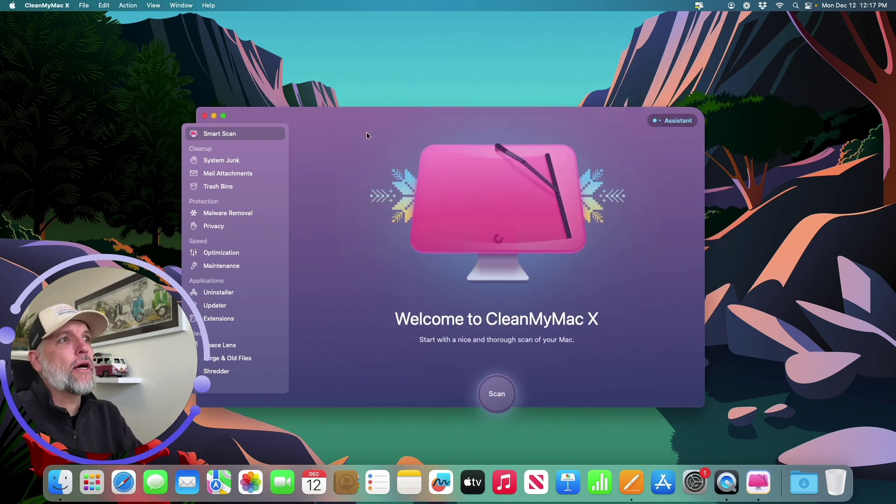
left_click_drag(367, 135, 444, 113)
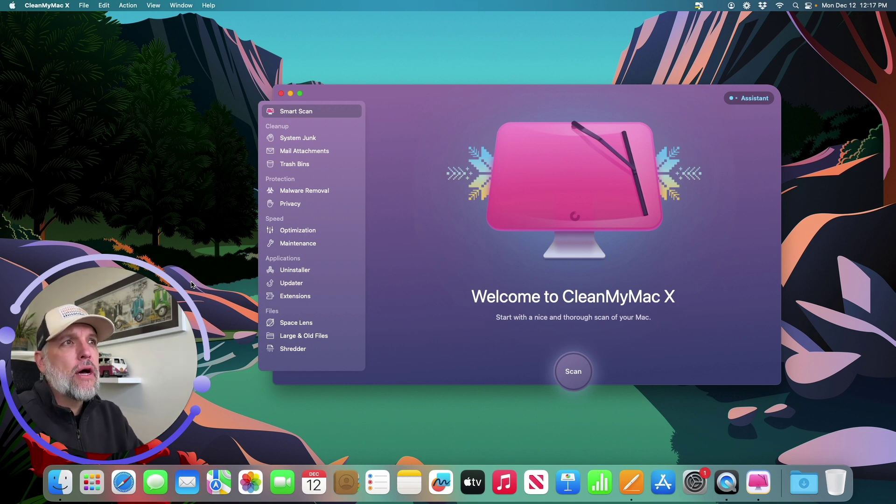
left_click(578, 376)
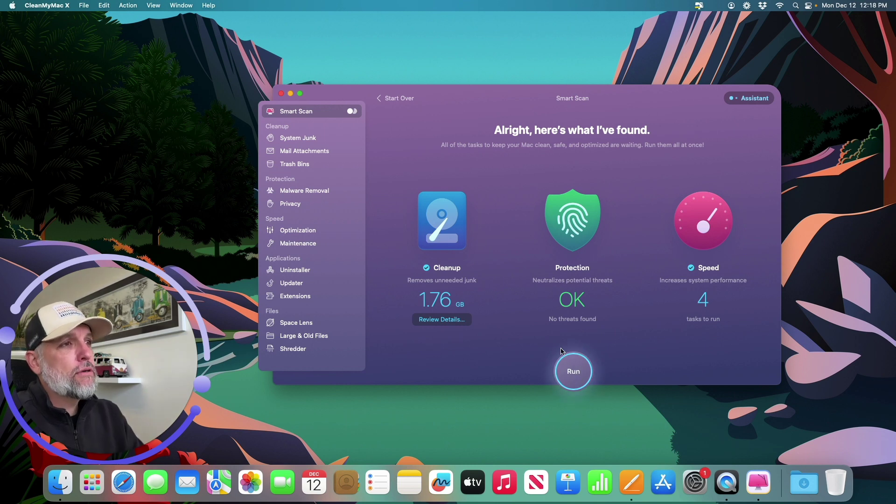
mouse_move(441, 234)
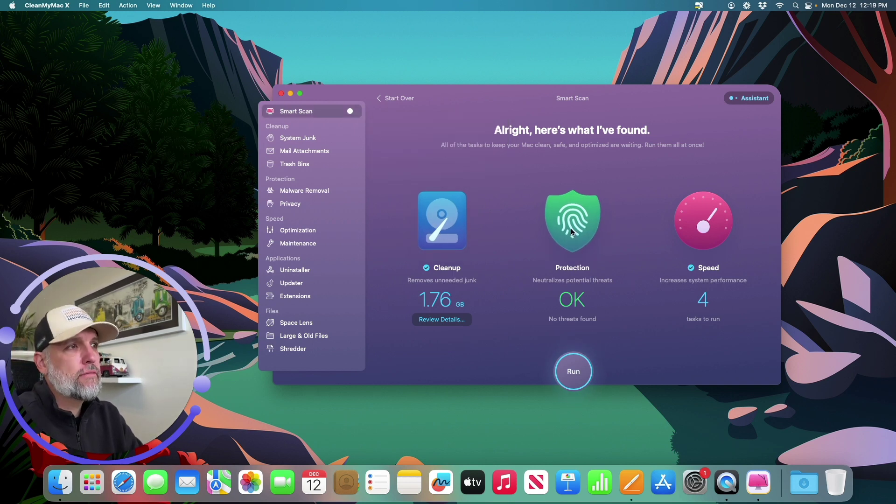
mouse_move(709, 228)
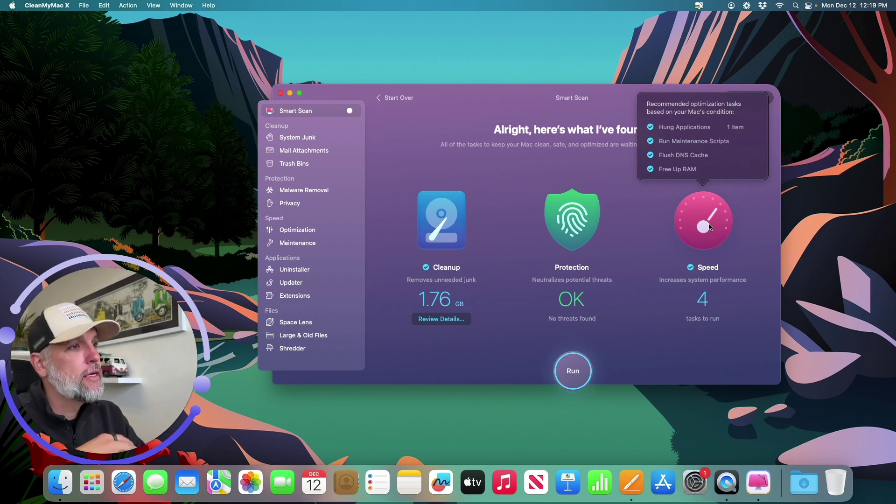
- Run all found tasks without quitting Loom, clearing 1.75 GB and 4 speed tasks, then dismiss recommendations
left_click(574, 371)
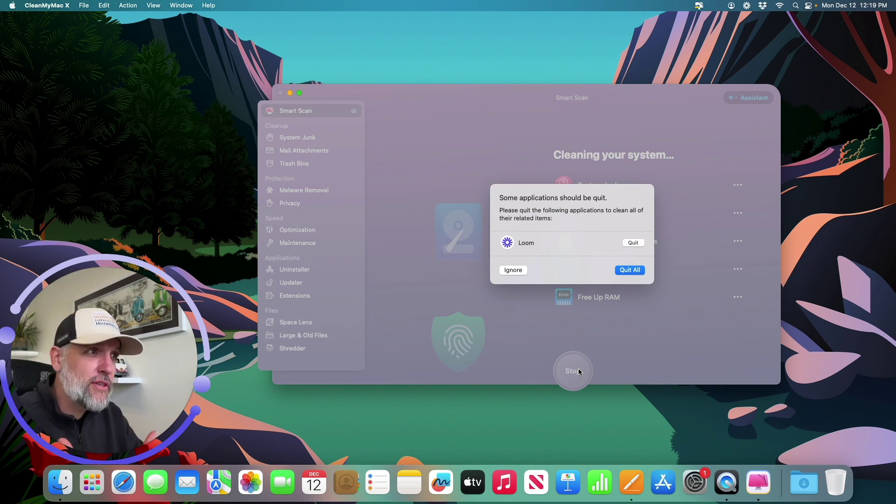
left_click(513, 270)
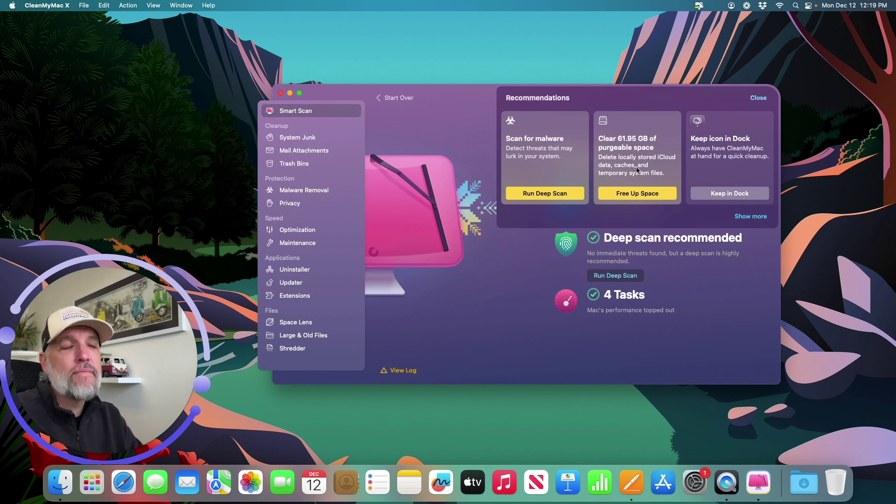
left_click(497, 347)
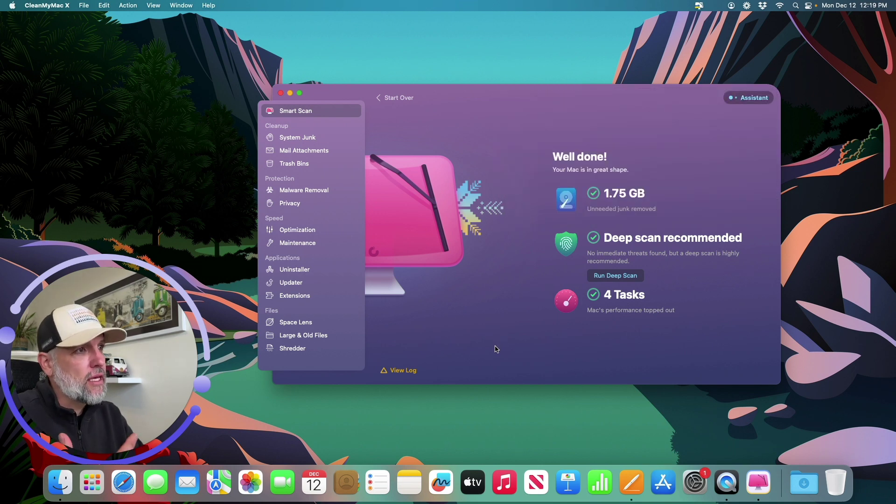
- View the Cleanup Log and read why System Junk was partly cleaned: Loom's cache couldn't be removed
left_click(397, 374)
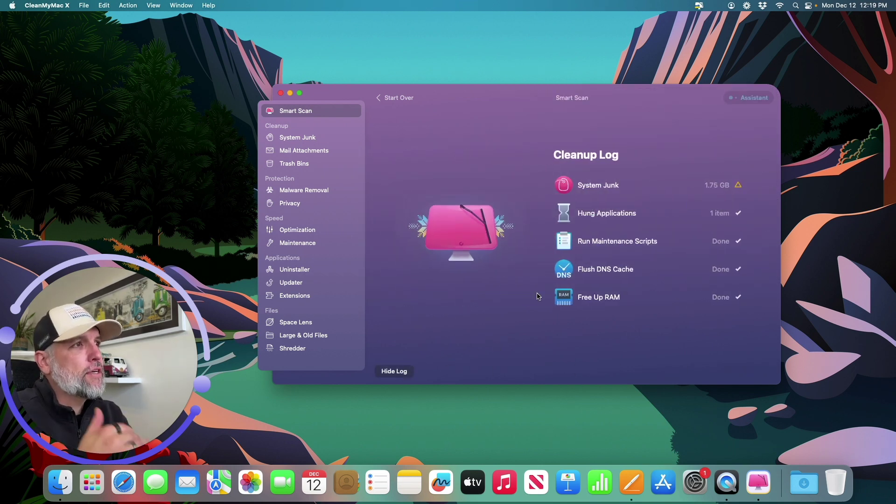
left_click(741, 187)
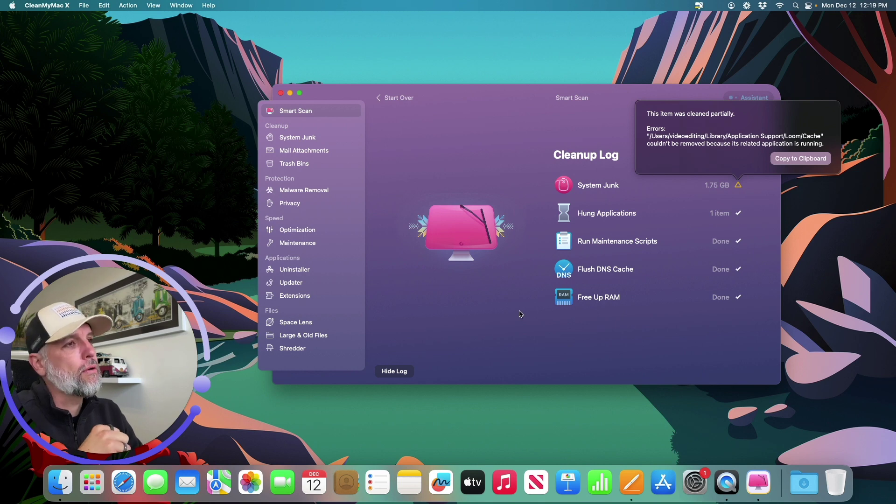
key("alt+shift+l")
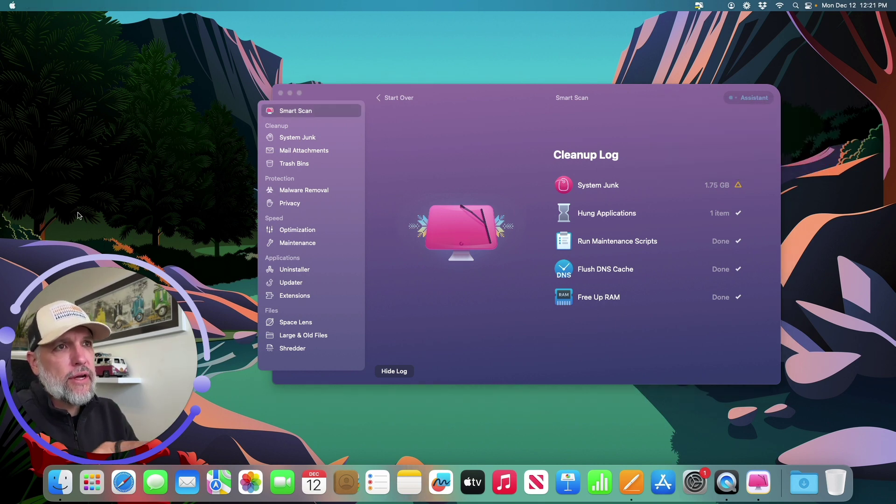
left_click(45, 5)
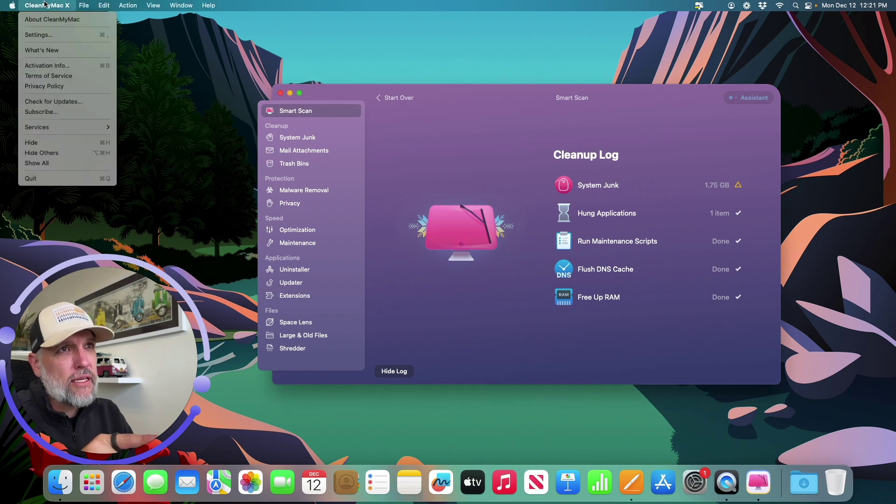
- Open Settings > Scanning and expand the System Junk and Speed modules to show their sub-items
left_click(44, 36)
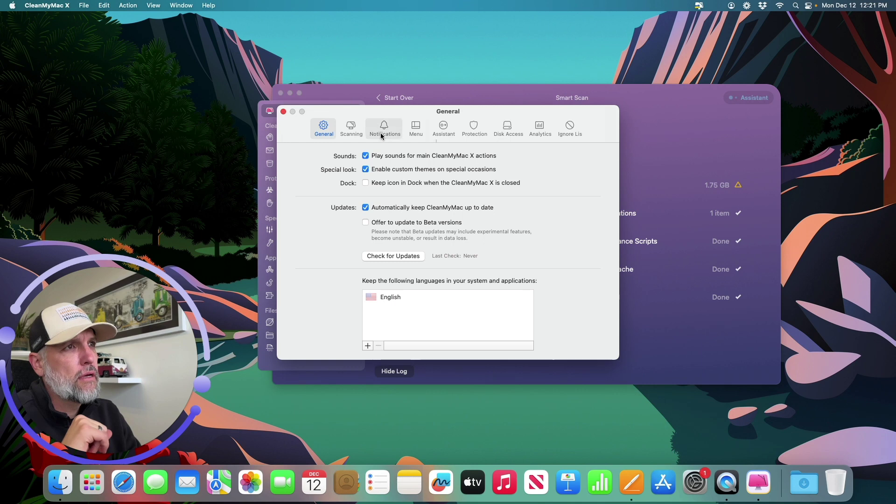
left_click(351, 128)
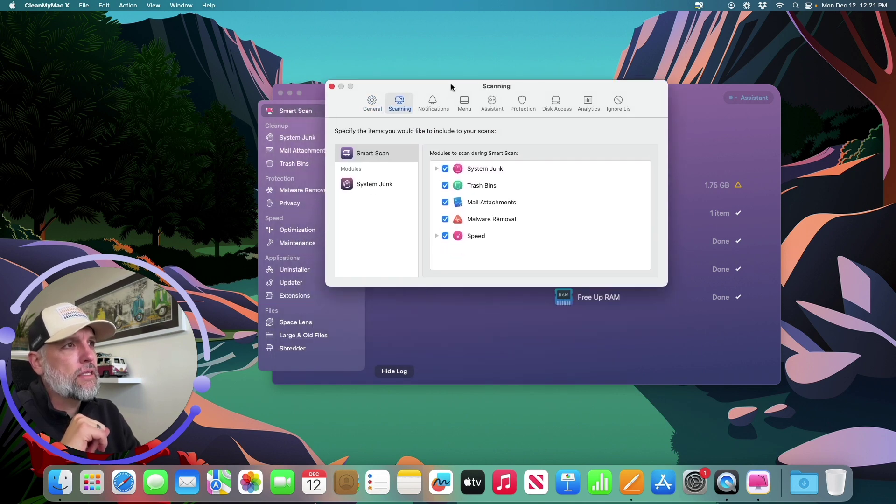
left_click(437, 169)
scroll(493, 205, "down", 2)
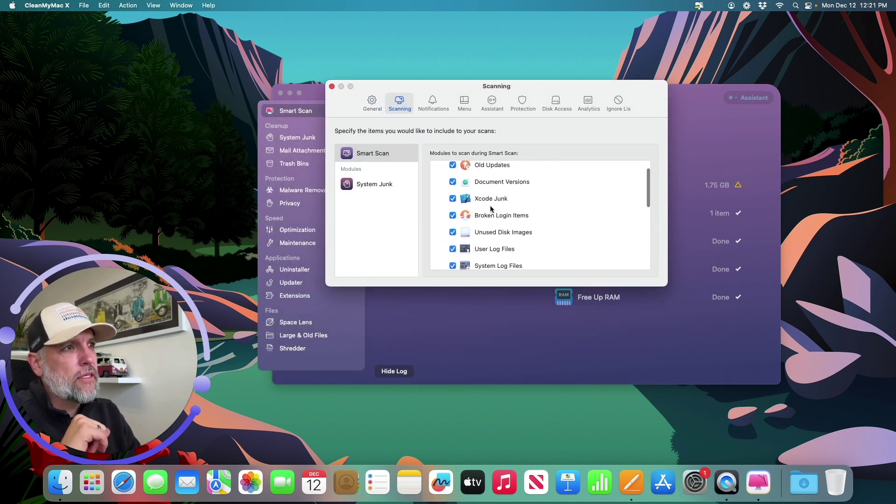
scroll(491, 208, "down", 5)
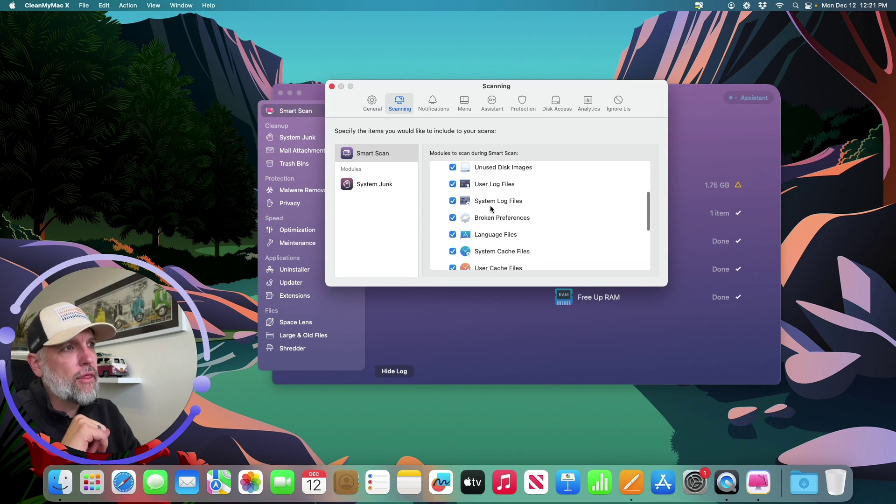
scroll(491, 209, "down", 5)
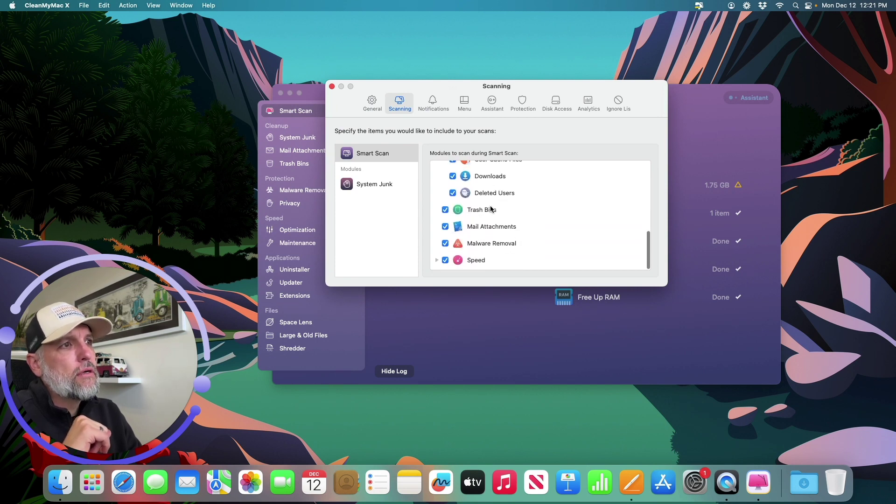
left_click(437, 262)
scroll(496, 258, "down", 3)
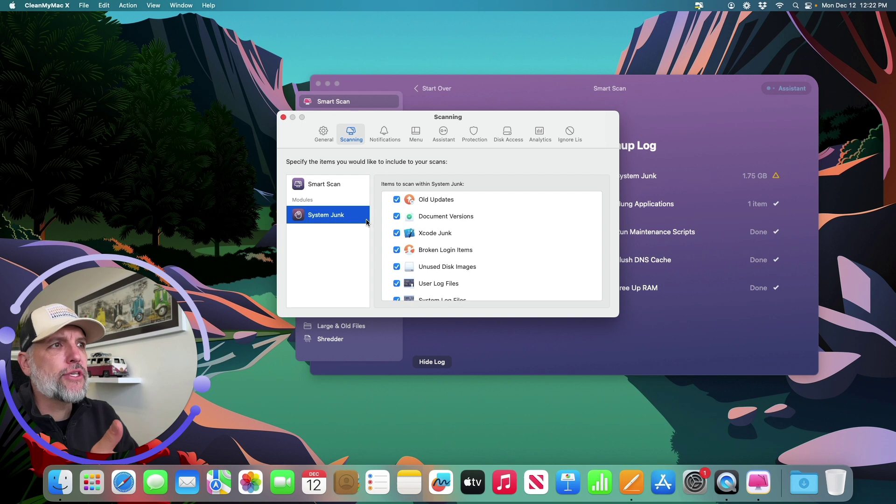
- Scroll through the System Junk scan items, leaving all checked, and close the Scanning preferences
scroll(469, 261, "down", 2)
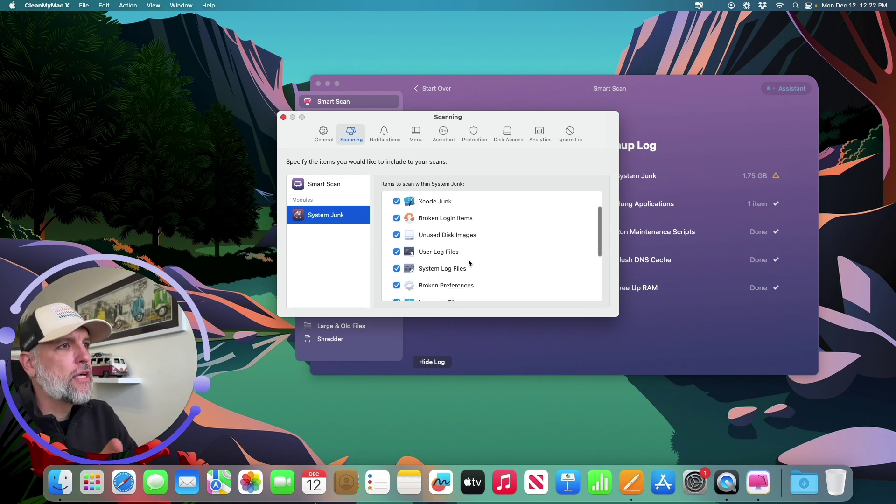
scroll(469, 261, "up", 2)
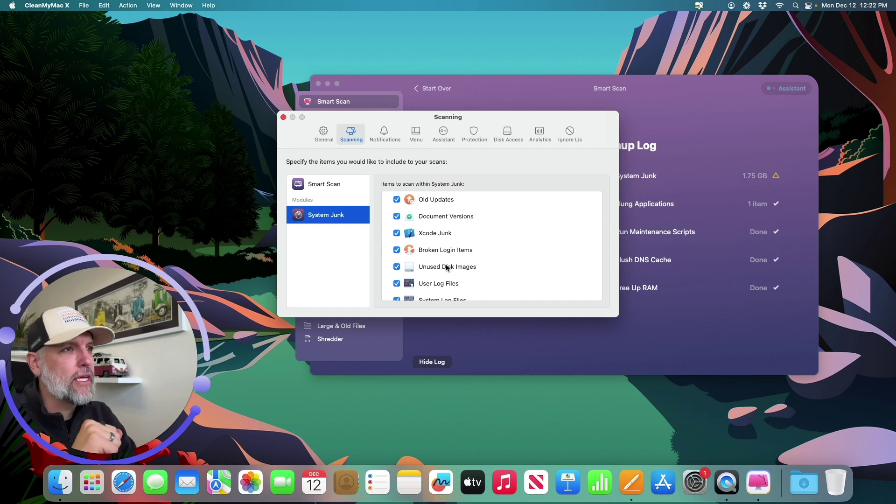
scroll(447, 267, "down", 4)
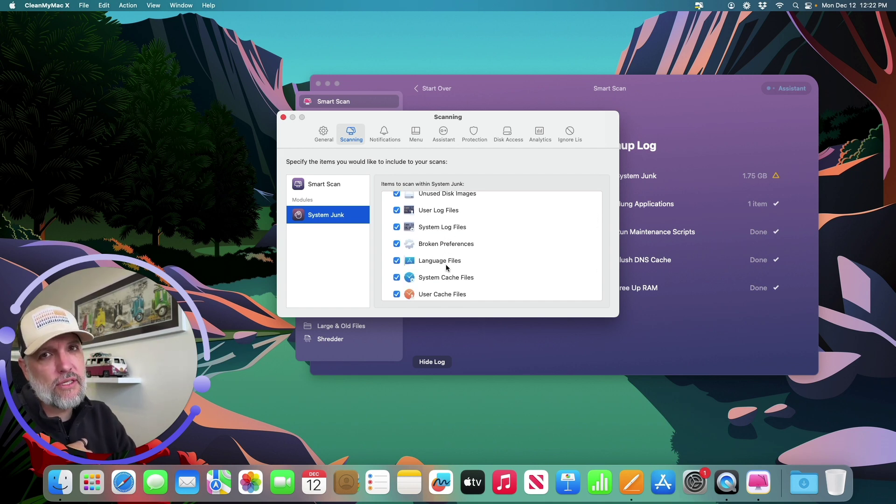
scroll(446, 265, "down", 3)
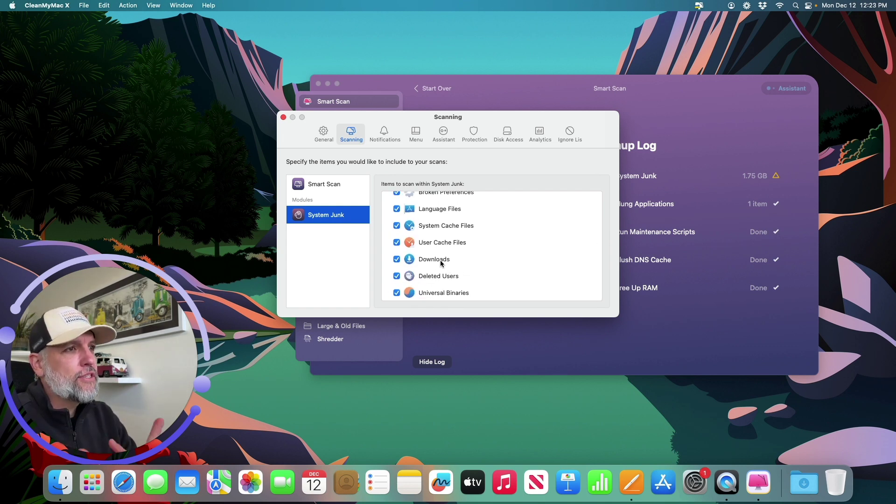
scroll(441, 264, "up", 5)
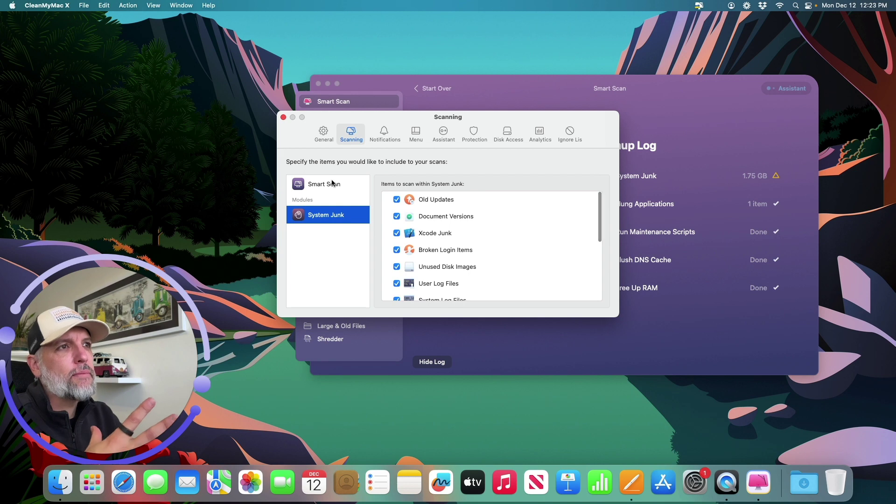
key("super+w")
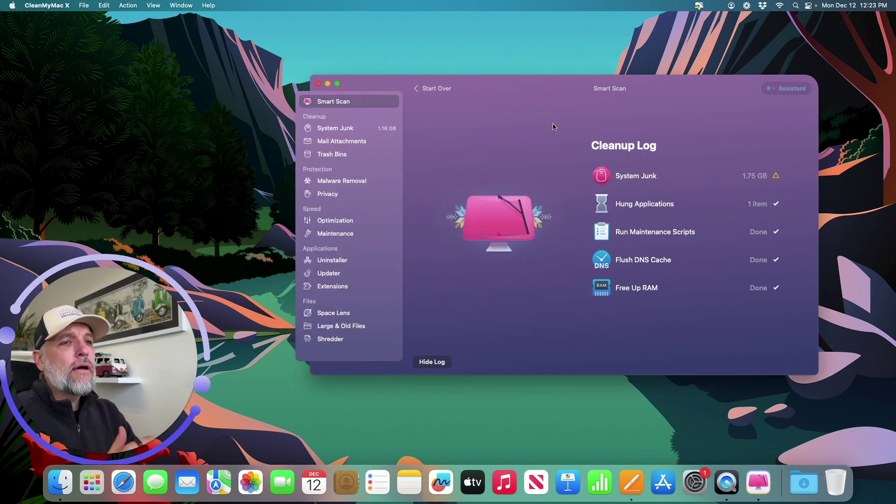